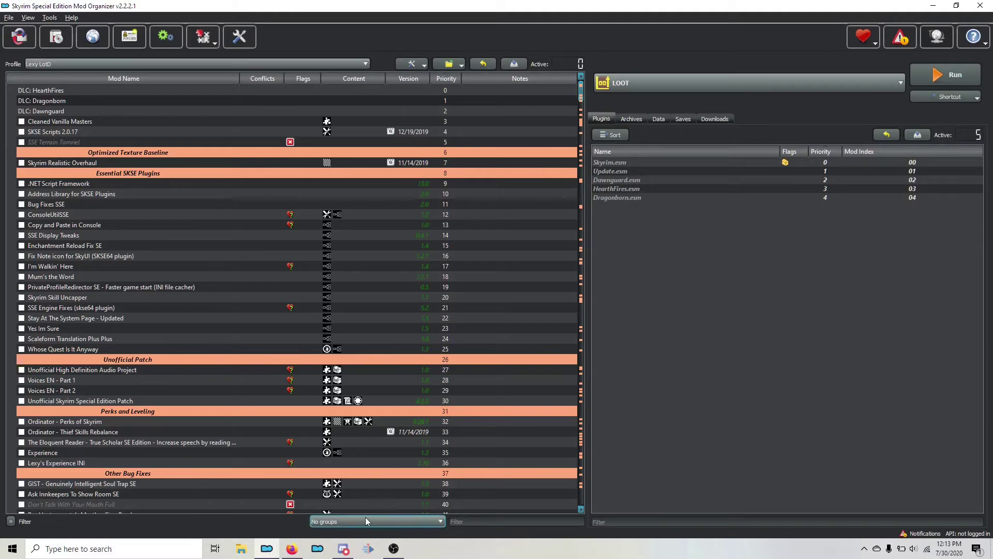
Step: Switch from Mod Organizer 2 to the Firefox window showing Lexy's LOTD guide
left_click(292, 548)
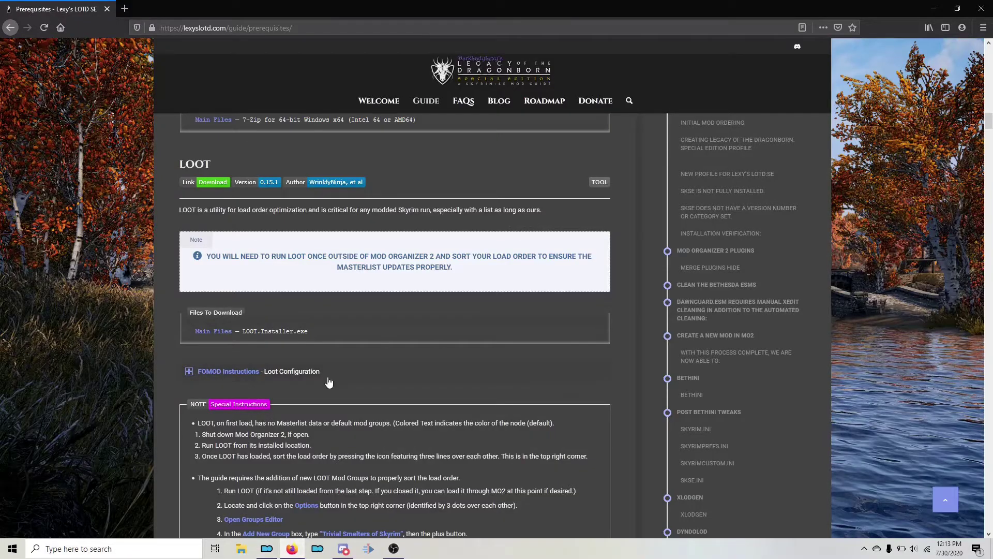
Step: Scroll the prerequisites page to the LOOT Special Instructions, then return to Mod Organizer 2
mouse_move(424, 96)
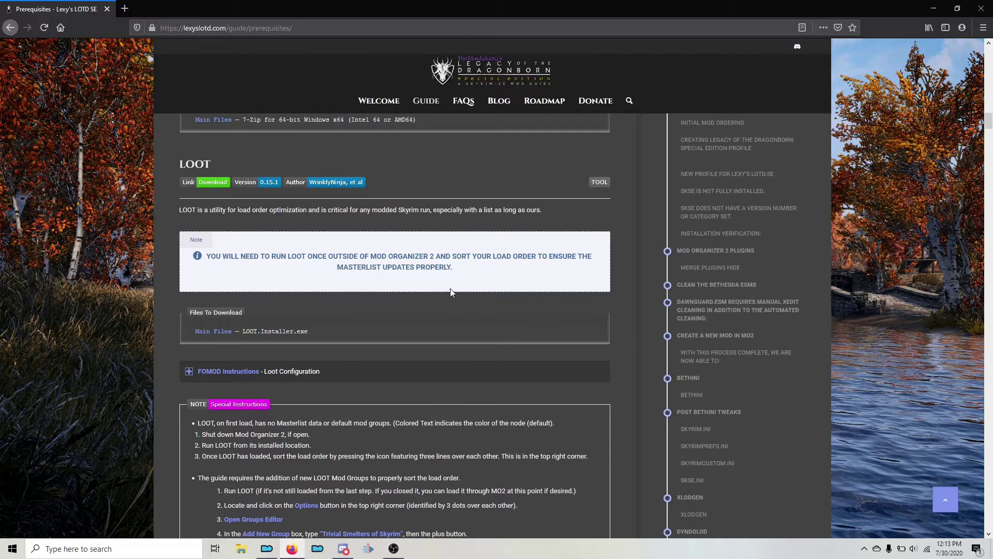
scroll(390, 283, "down", 5)
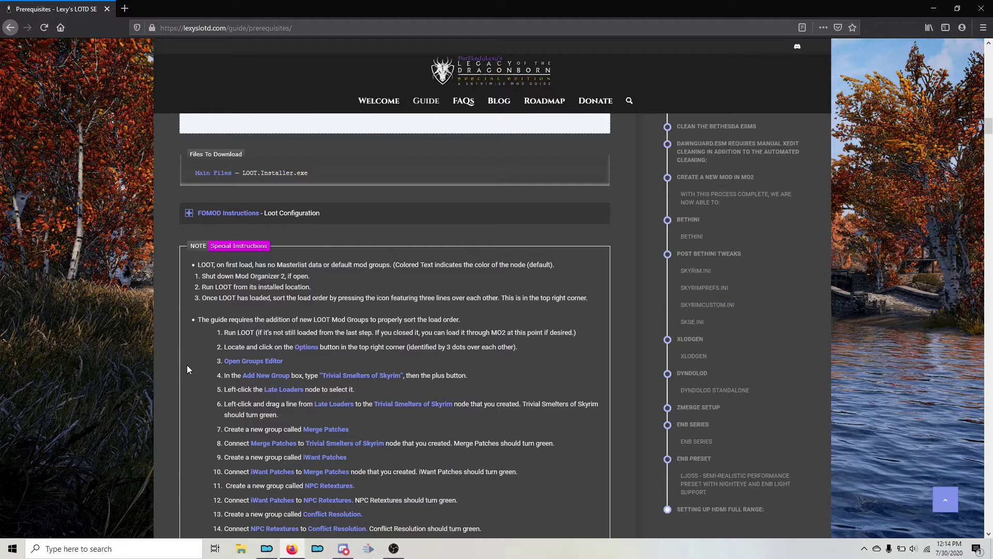
mouse_move(269, 552)
left_click(269, 551)
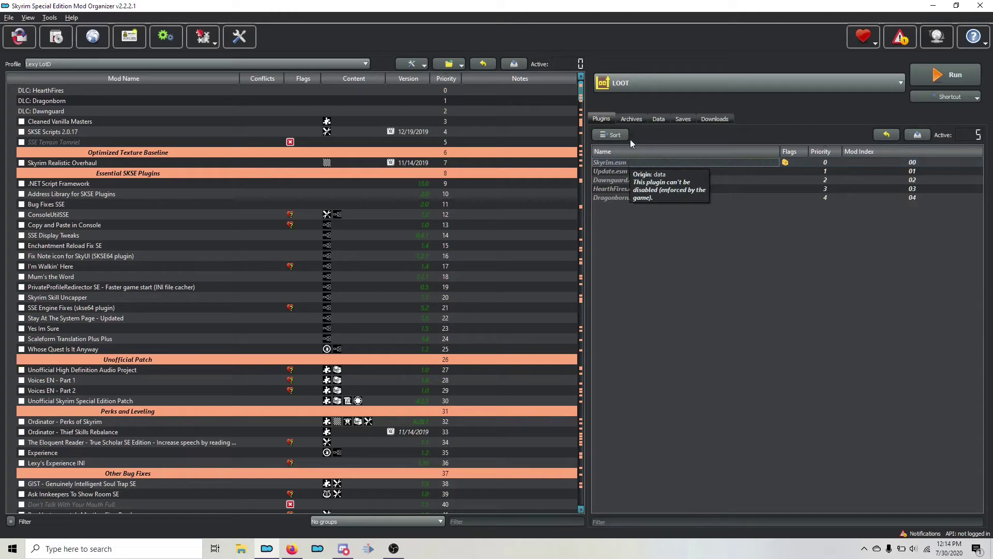
Step: Pick LOOT from Mod Organizer 2's executable list and run it
left_click(641, 84)
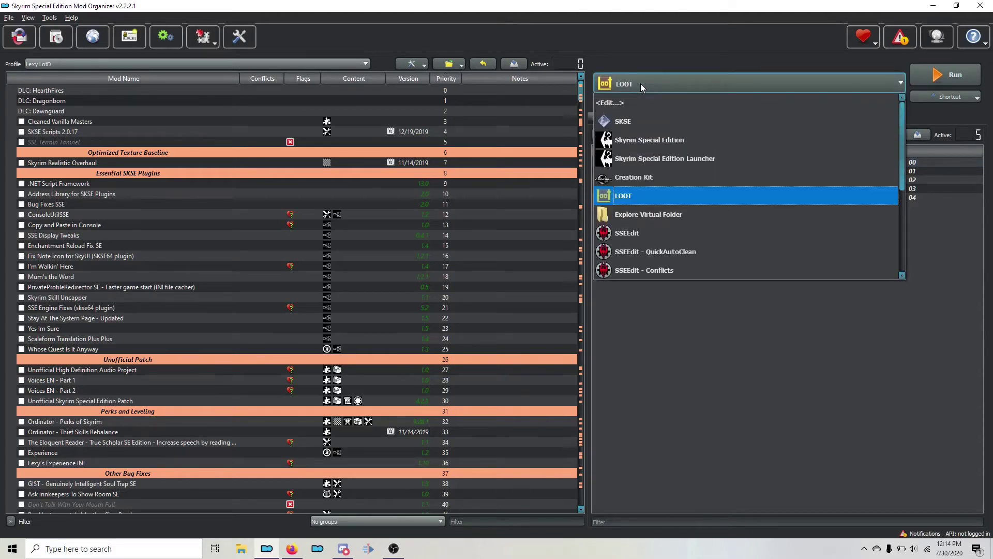
left_click(653, 200)
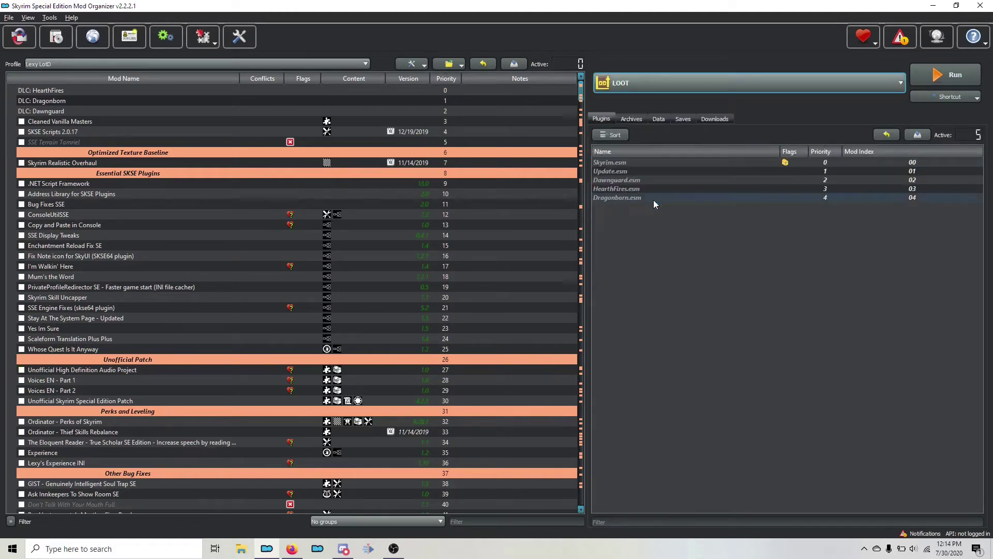
left_click(951, 76)
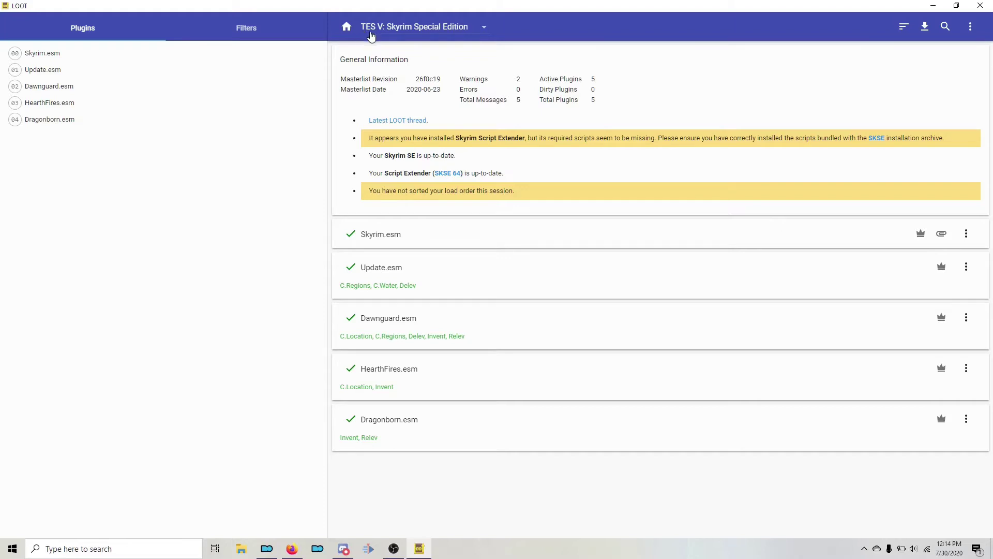
Step: Confirm TES V: Skyrim Special Edition stays selected as LOOT's game
left_click(482, 29)
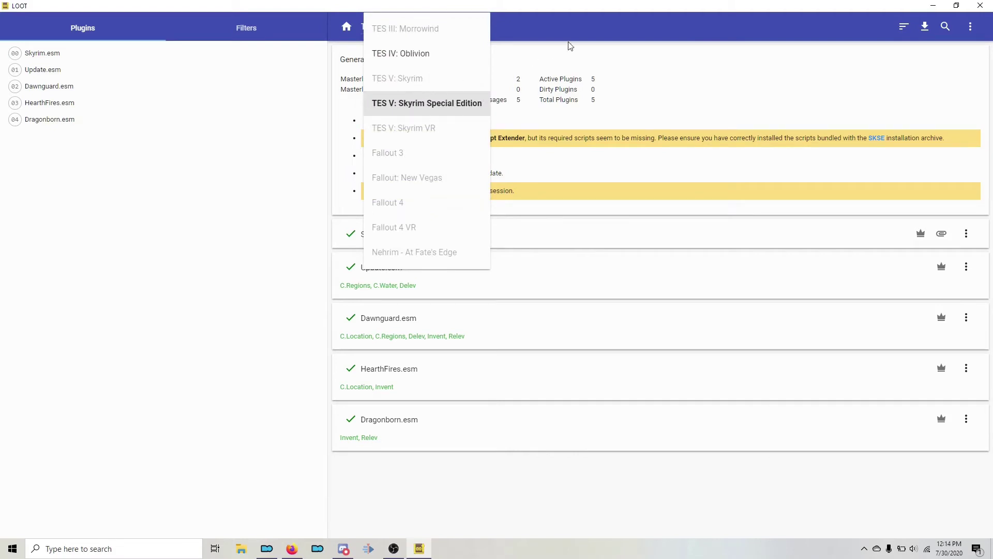
left_click(603, 29)
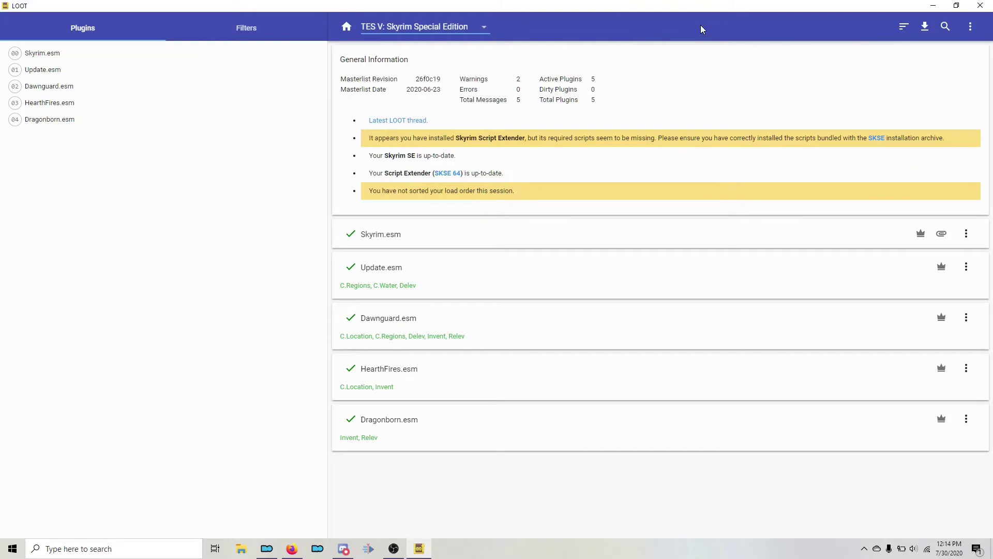
left_click(971, 27)
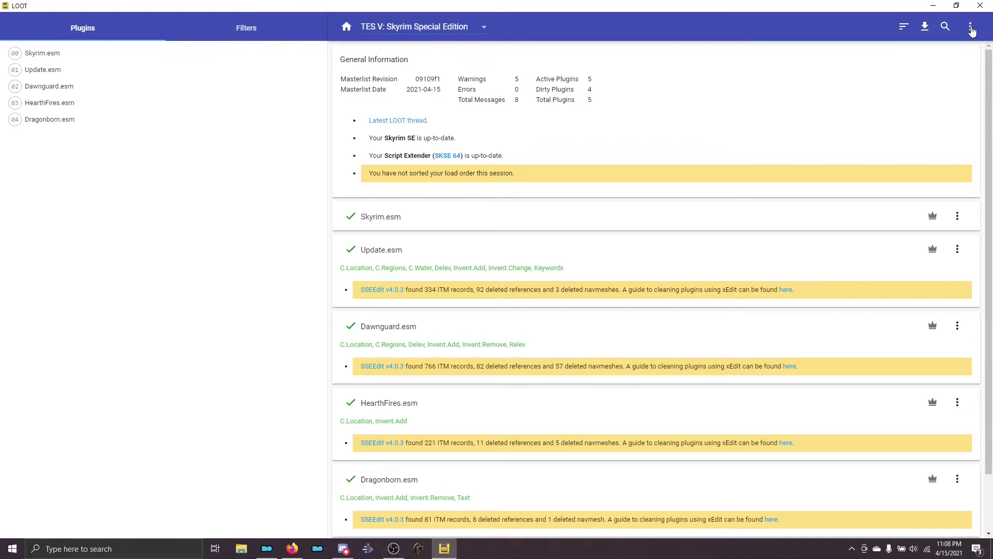
Step: Open LOOT's Groups Editor from the three-dot menu
left_click(972, 29)
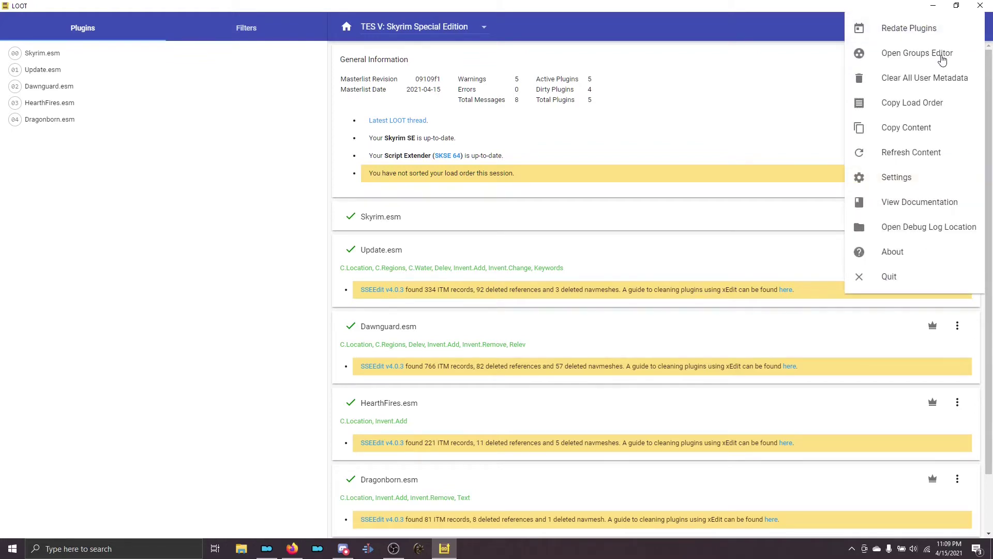
left_click(942, 59)
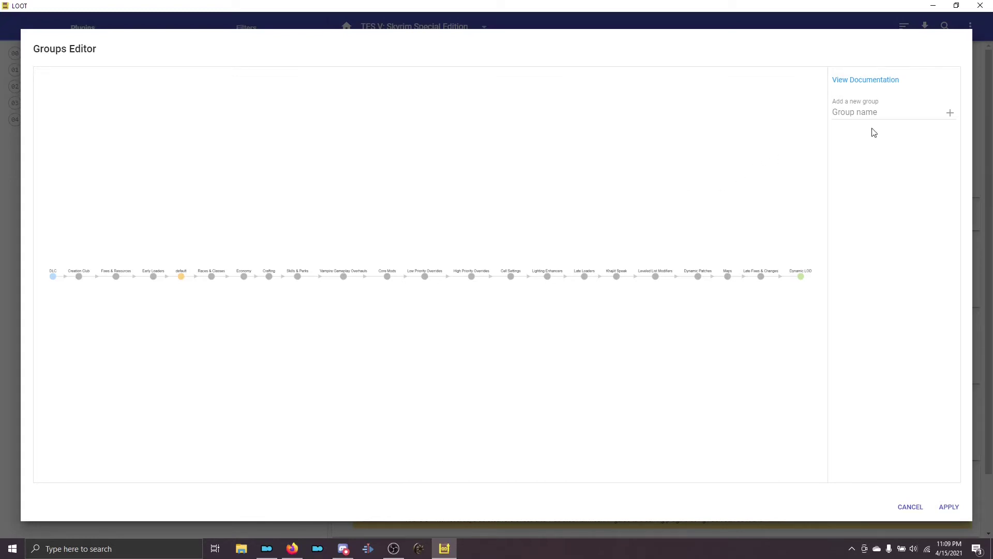
Step: Add the groups Trivial Smelters of Skyrim, MLU Patches, CCOR Patches, CACO Patches and Merge Patches
left_click(851, 112)
type("Trivial Smelters of Skyrim")
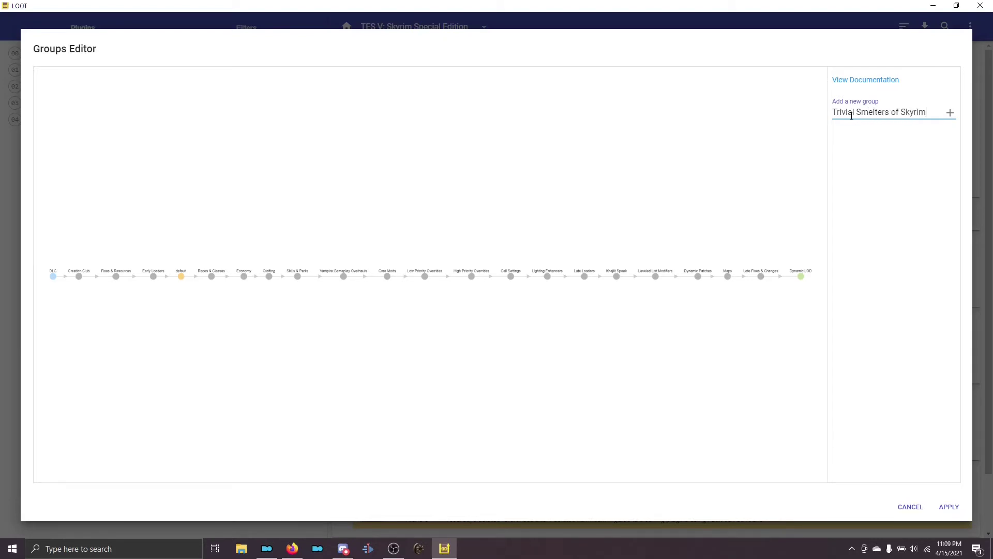
key("Return")
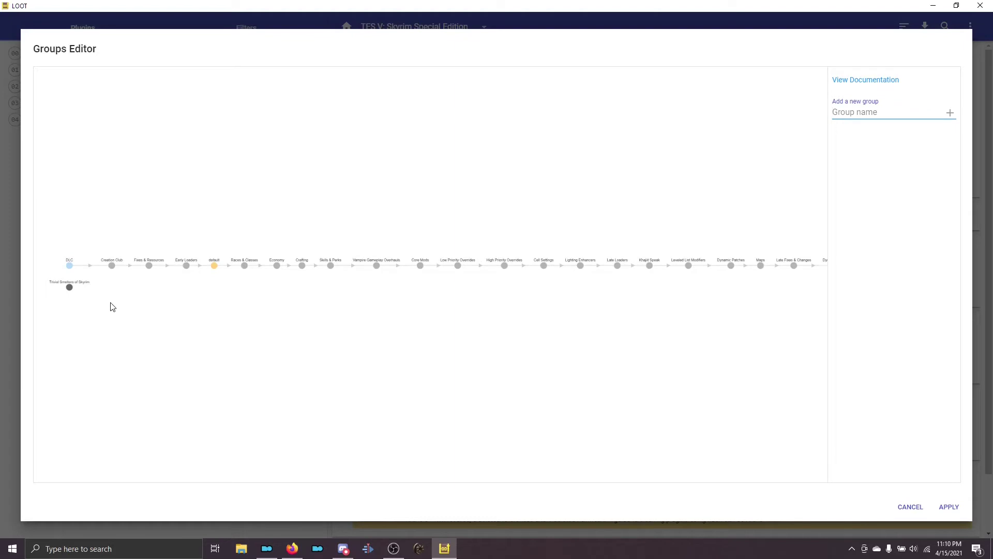
type("MLU Patches")
key("Return")
type("CCOR Patches")
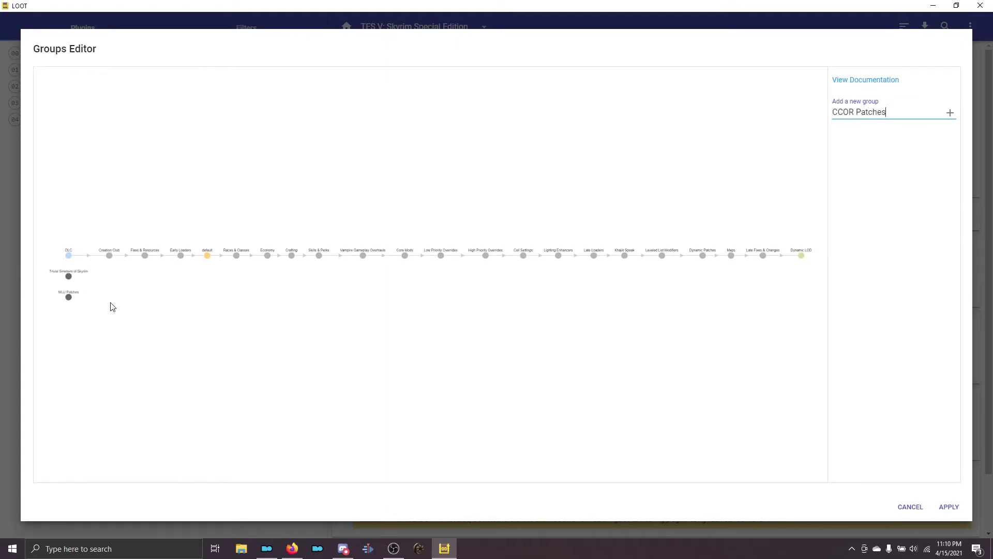
key("Return")
type("CACO Patches")
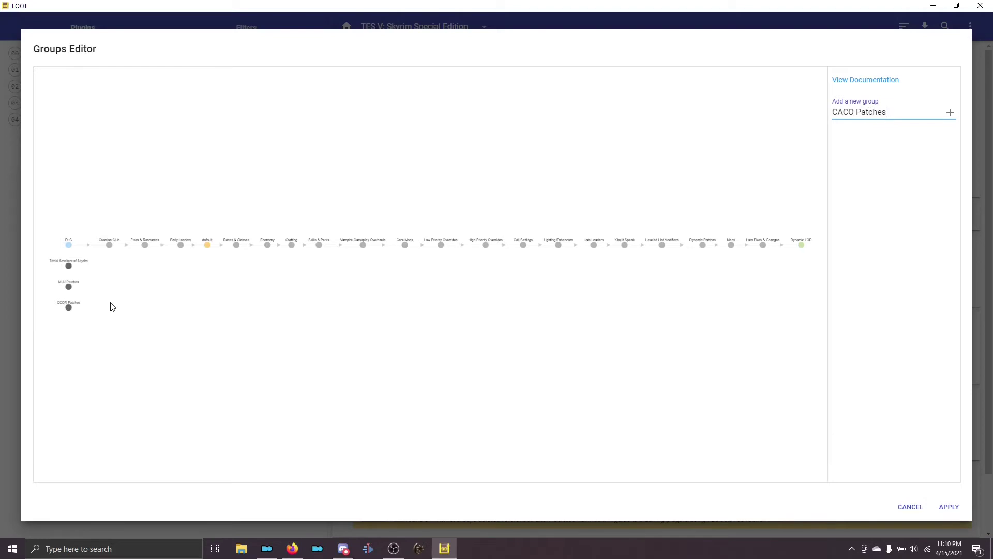
key("Return")
type("Merge Patchs")
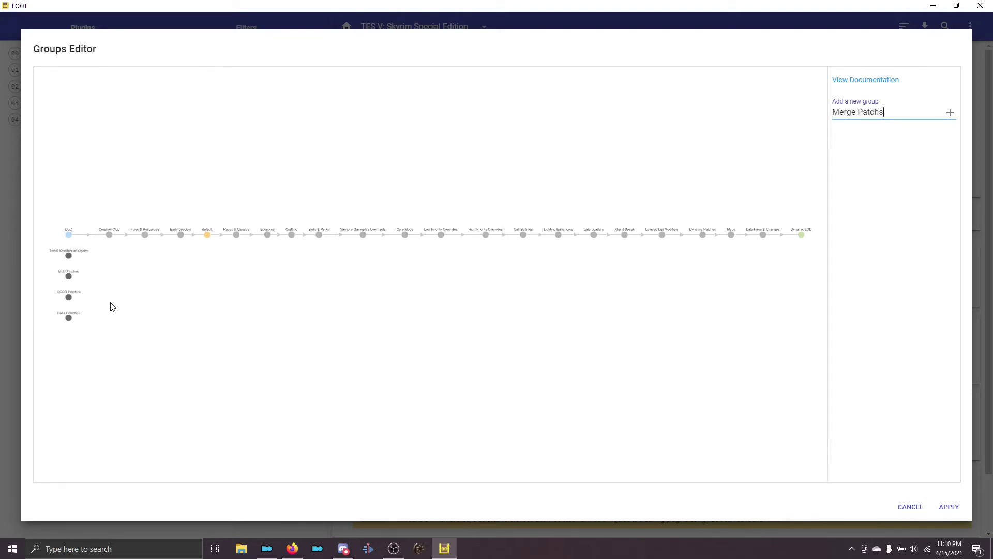
key("BackSpace")
type("es")
key("Return")
Step: Add the groups iWant Patches, NPC Retextures, Consistency Patches, Conflict Resolution and Arthmoor's Villages
type("iWan")
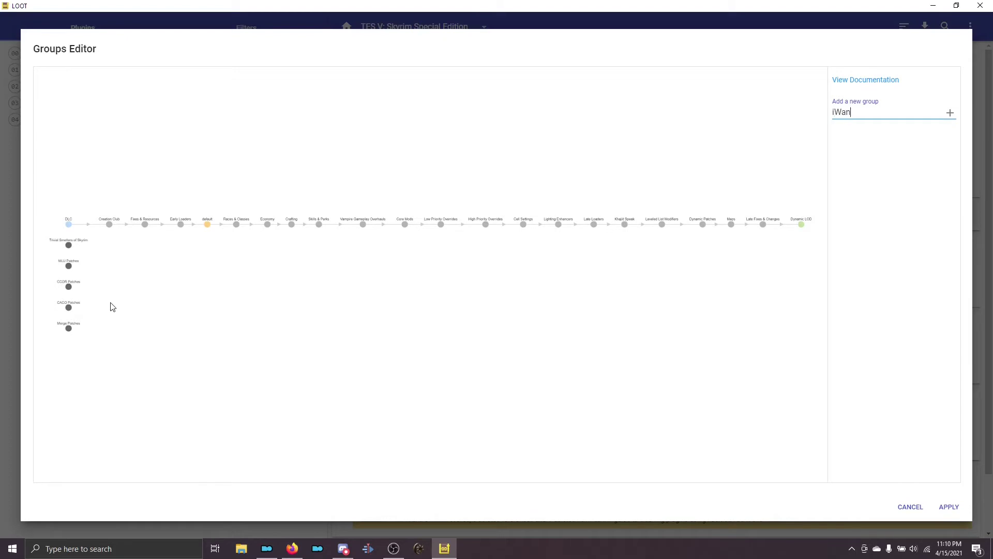
type("t Patches")
key("Return")
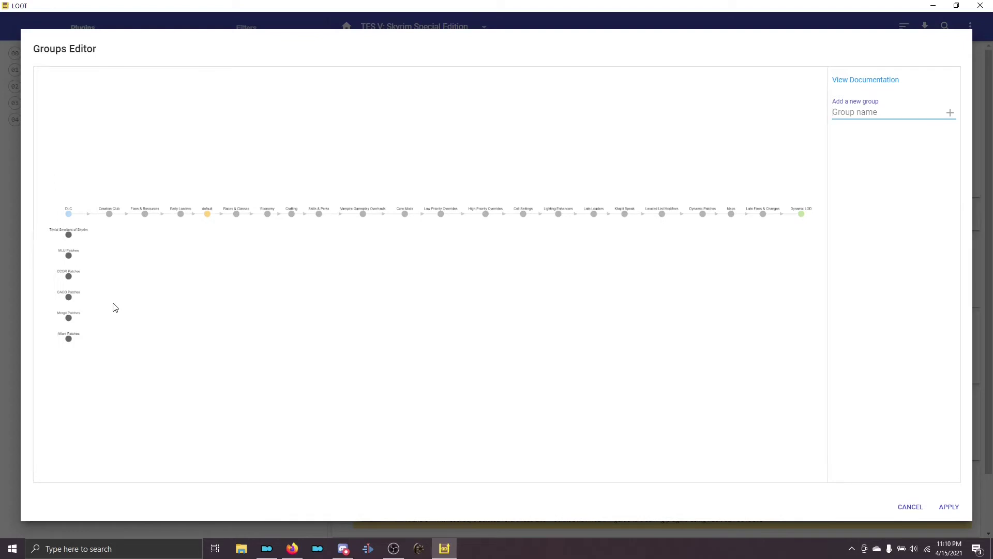
type("NPC Retextures")
key("Return")
type("Co")
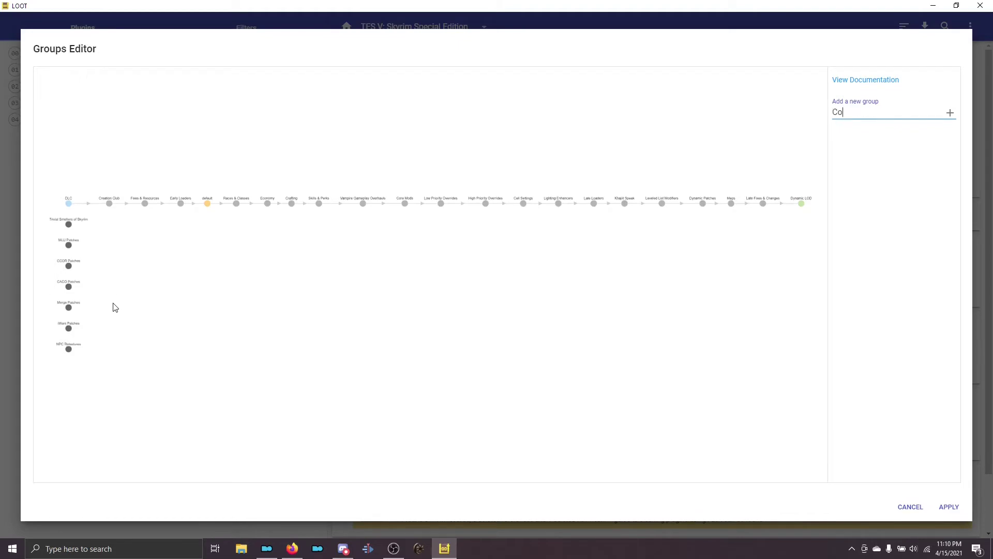
type("nsistency Patches")
key("Return")
type("Conflict ")
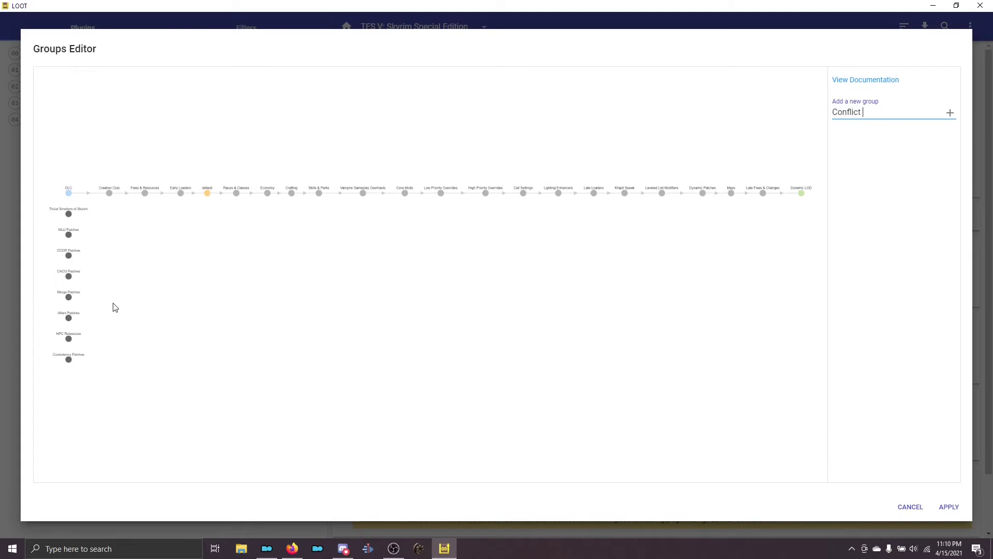
type("Resolution")
key("Return")
type("Arthm")
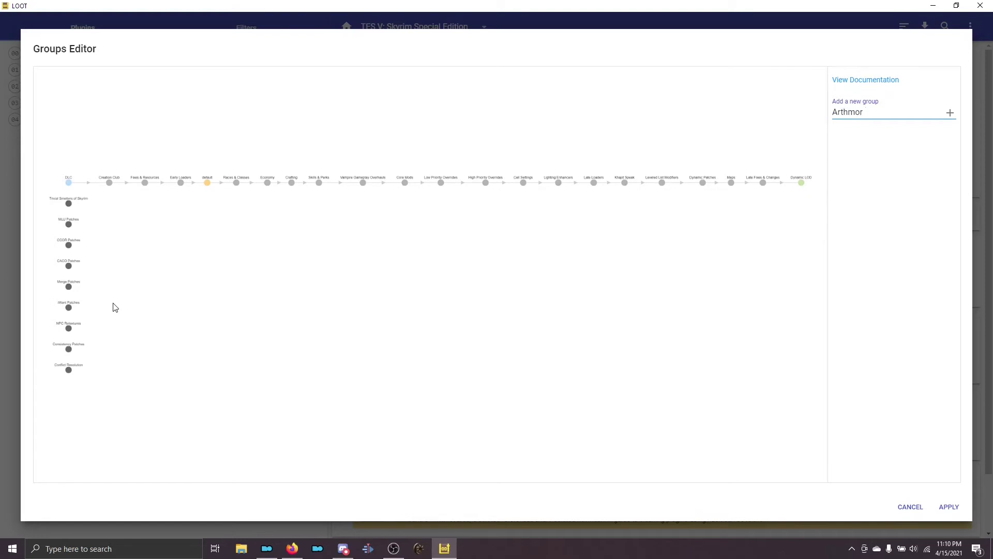
type("or's Villages")
key("Return")
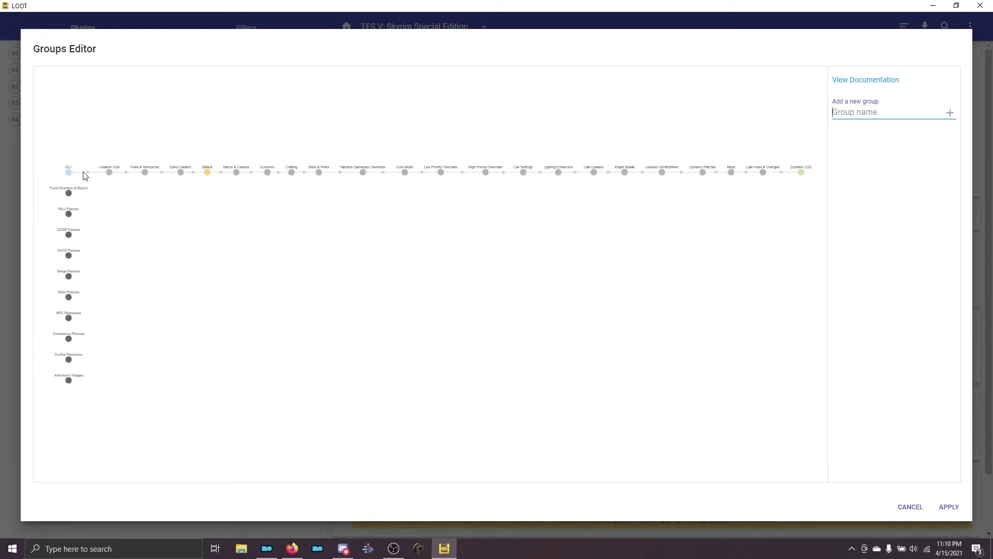
Step: Arrange the six patch nodes, Trivial Smelters of Skyrim through iWant Patches, in a row below Cell Settings
left_click(69, 195)
left_click_drag(69, 195, 524, 195)
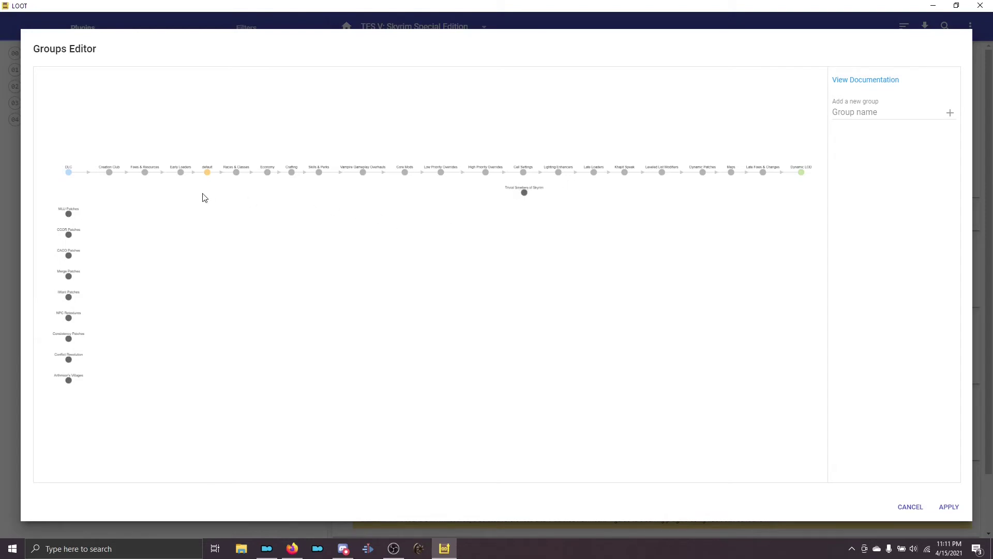
left_click_drag(70, 214, 535, 209)
left_click_drag(68, 235, 552, 231)
left_click_drag(69, 256, 574, 219)
left_click_drag(68, 277, 612, 224)
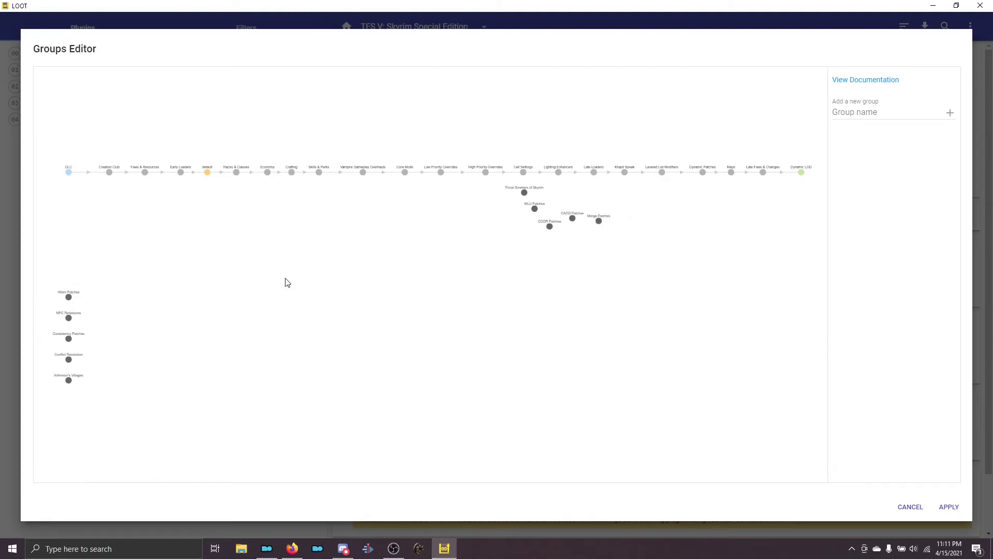
left_click_drag(71, 300, 630, 226)
Step: Link Cell Settings to Trivial Smelters of Skyrim
left_click(523, 172)
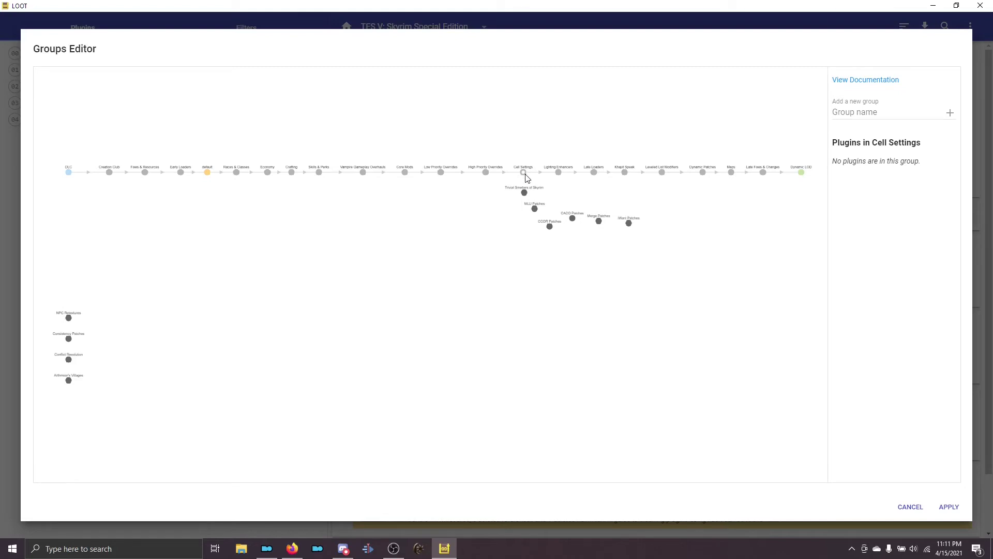
left_click(525, 175)
left_click_drag(525, 175, 525, 194)
left_click_drag(525, 196, 526, 199)
Step: Chain Trivial Smelters through MLU, CCOR, CACO, Merge and iWant Patches into Lighting Enhancers
left_click(523, 193)
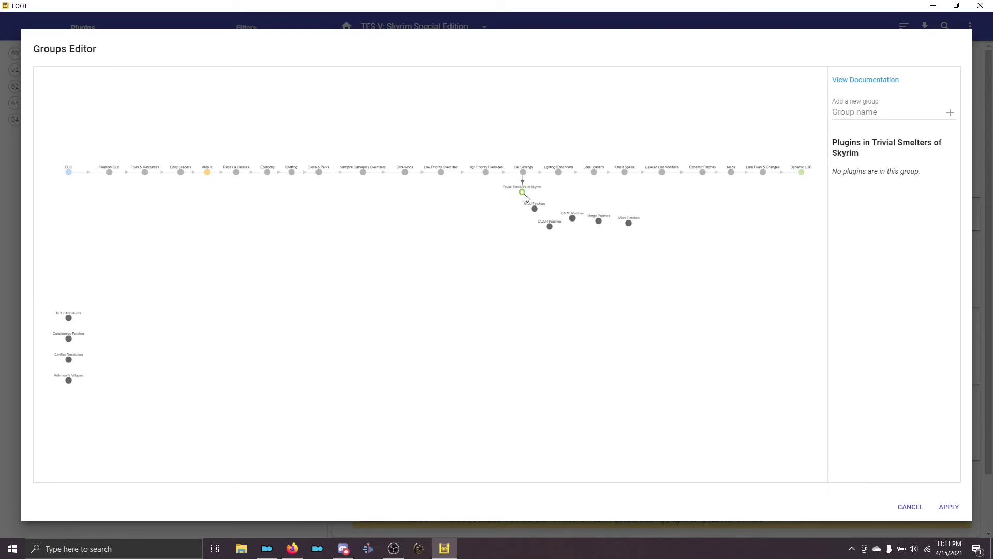
left_click_drag(523, 193, 630, 226)
left_click(535, 209)
left_click(550, 229)
left_click(571, 216)
left_click(600, 223)
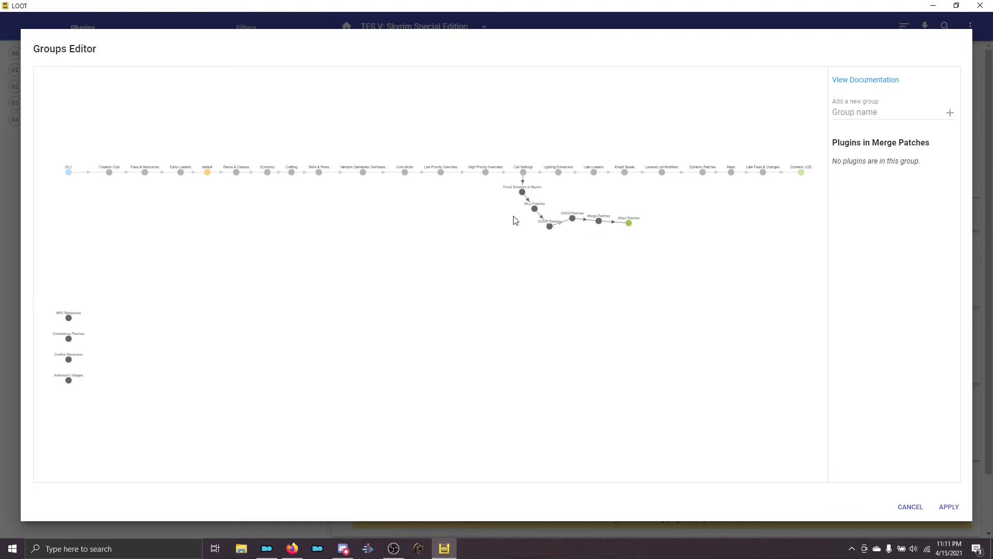
left_click(629, 223)
left_click_drag(629, 224, 558, 176)
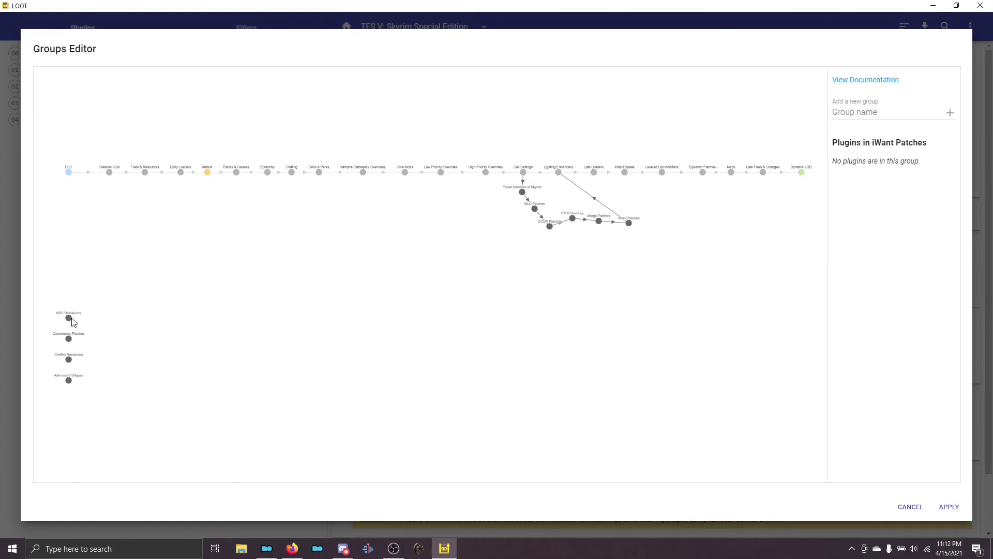
Step: Place NPC Retextures, Consistency Patches and Conflict Resolution in the graph beneath Khajiit Speak
left_click_drag(73, 321, 640, 195)
left_click_drag(77, 338, 661, 202)
left_click_drag(68, 361, 692, 222)
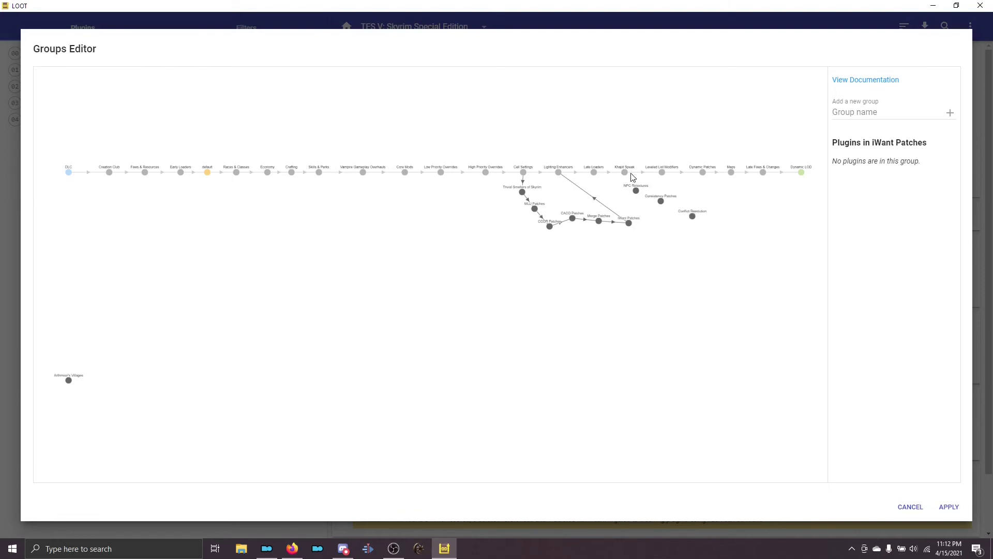
Step: Chain Khajiit Speak through NPC Retextures, Consistency Patches and Conflict Resolution to Leveled List Modifiers
left_click(625, 174)
left_click_drag(625, 174, 636, 189)
left_click(636, 191)
left_click(661, 202)
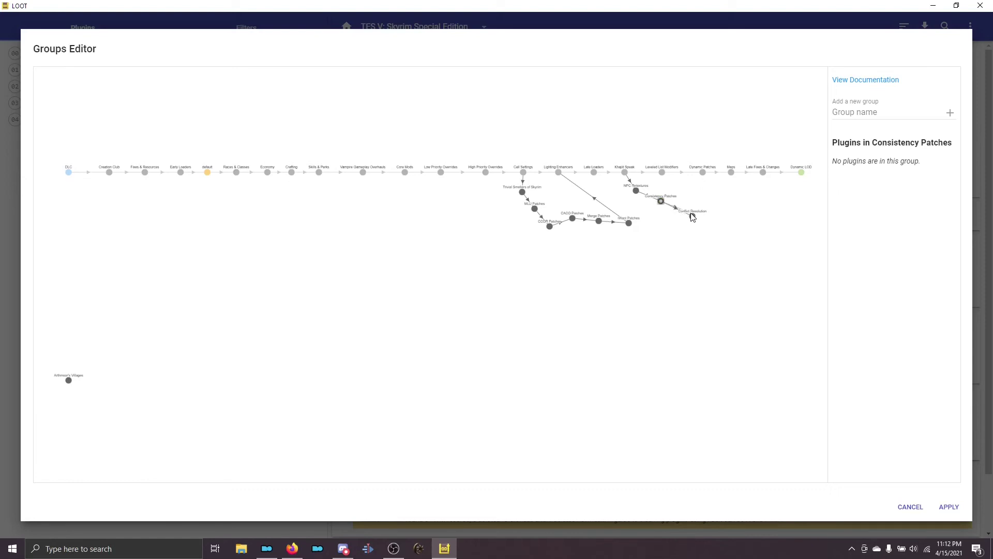
left_click(662, 202)
left_click_drag(664, 202, 693, 221)
left_click(694, 217)
left_click_drag(693, 219, 662, 173)
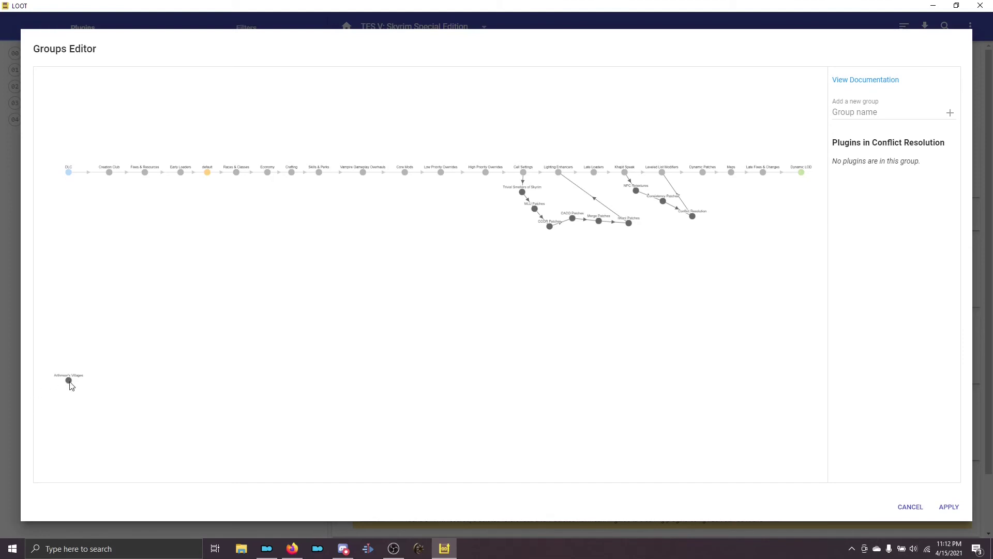
Step: Link Arthmoor's Villages after Low Priority Overrides and apply the group changes
left_click_drag(69, 383, 484, 171)
left_click(439, 173)
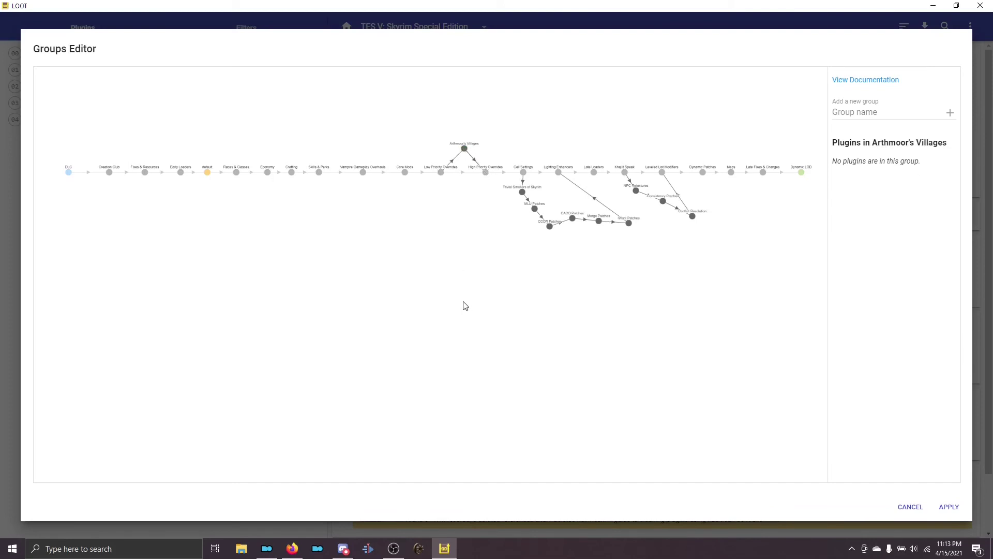
left_click(950, 511)
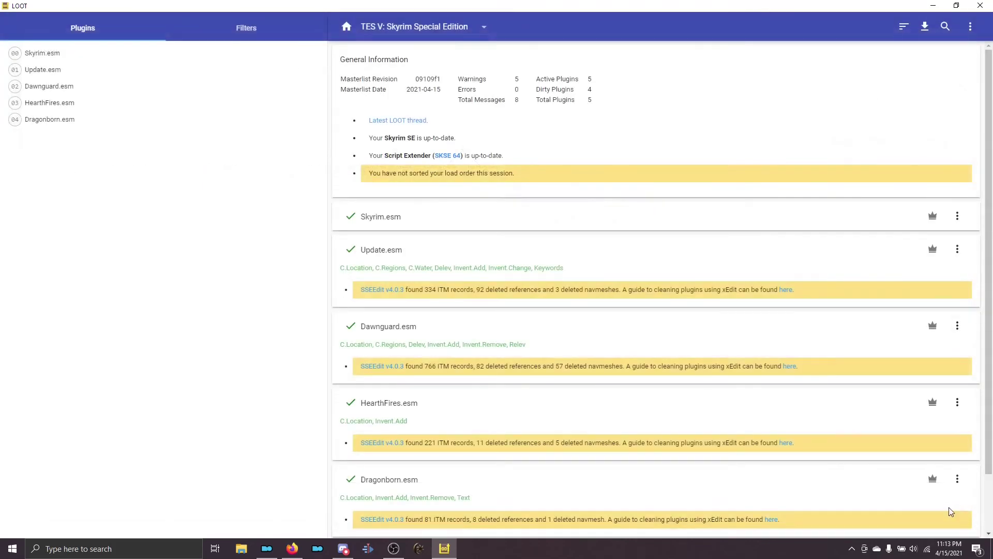
Step: Close LOOT to return to Mod Organizer 2
left_click(975, 7)
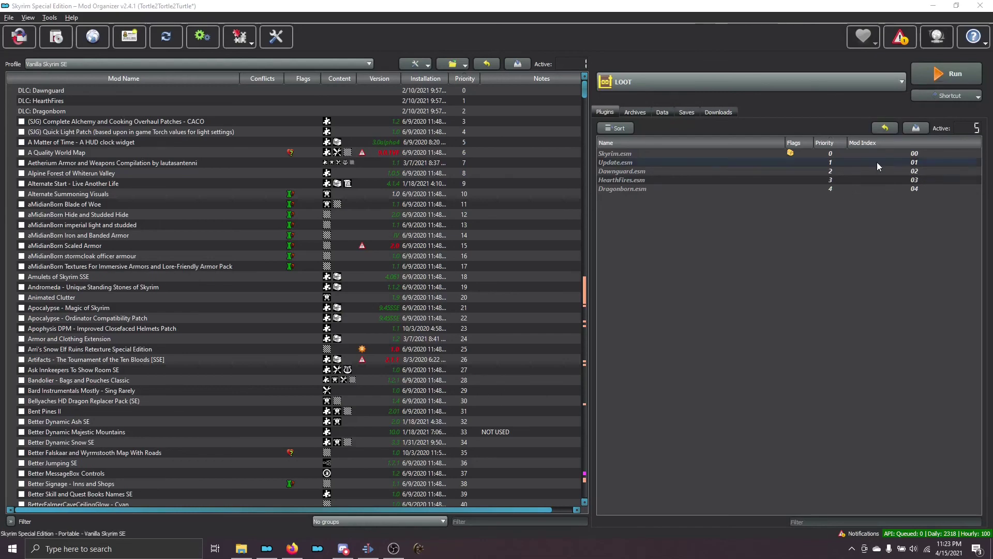